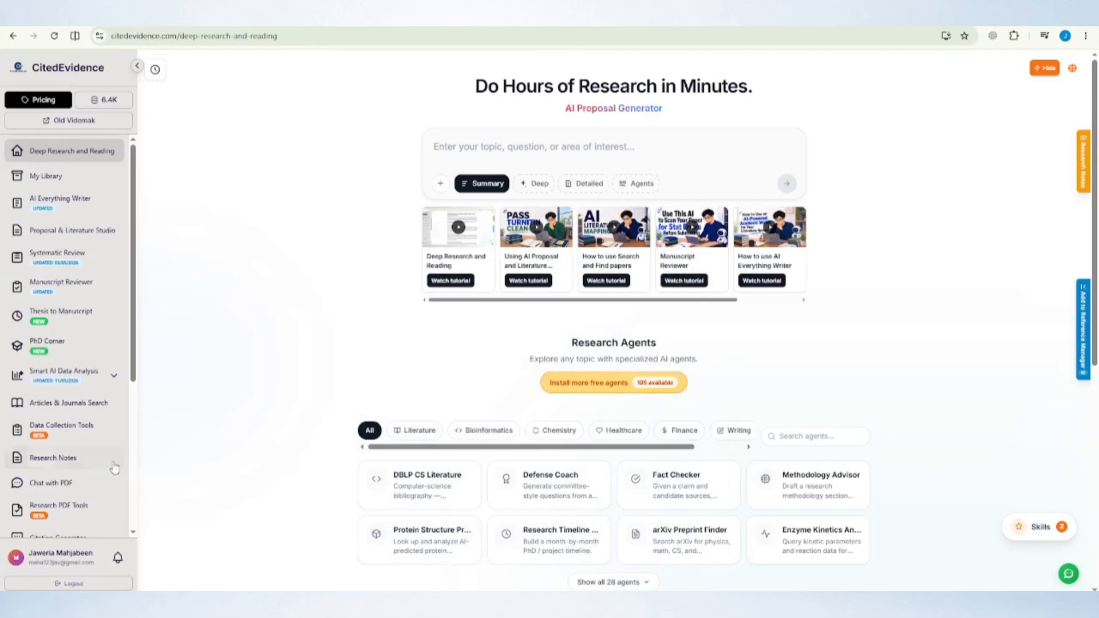
Open the Chat with PDF module and upload Diagnostics.pdf without assigning it to a folder.
left_click(80, 484)
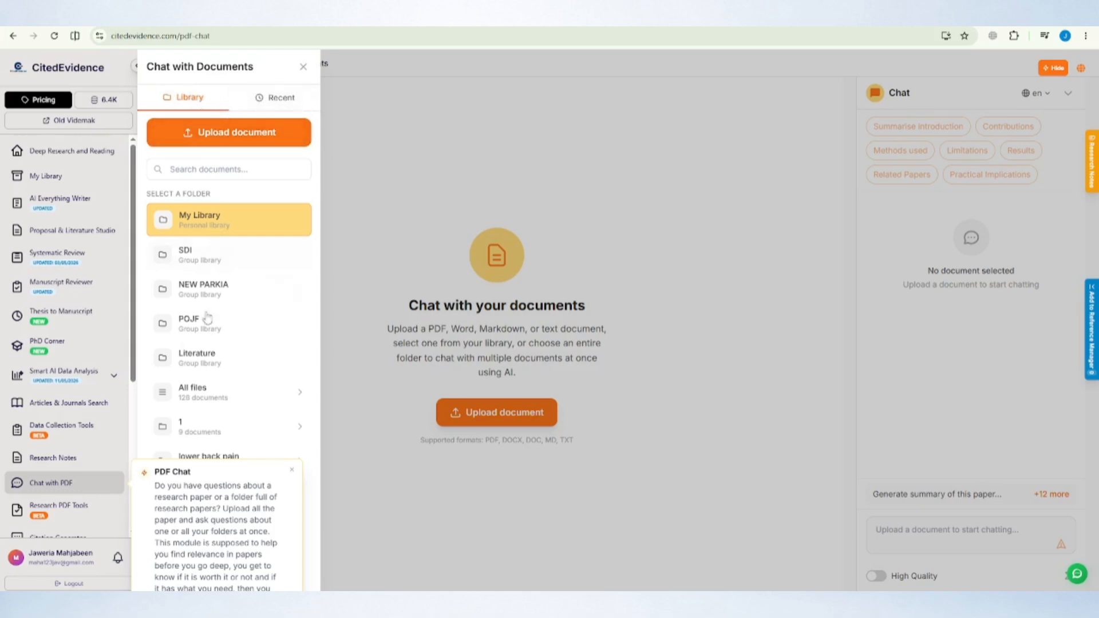
left_click(271, 110)
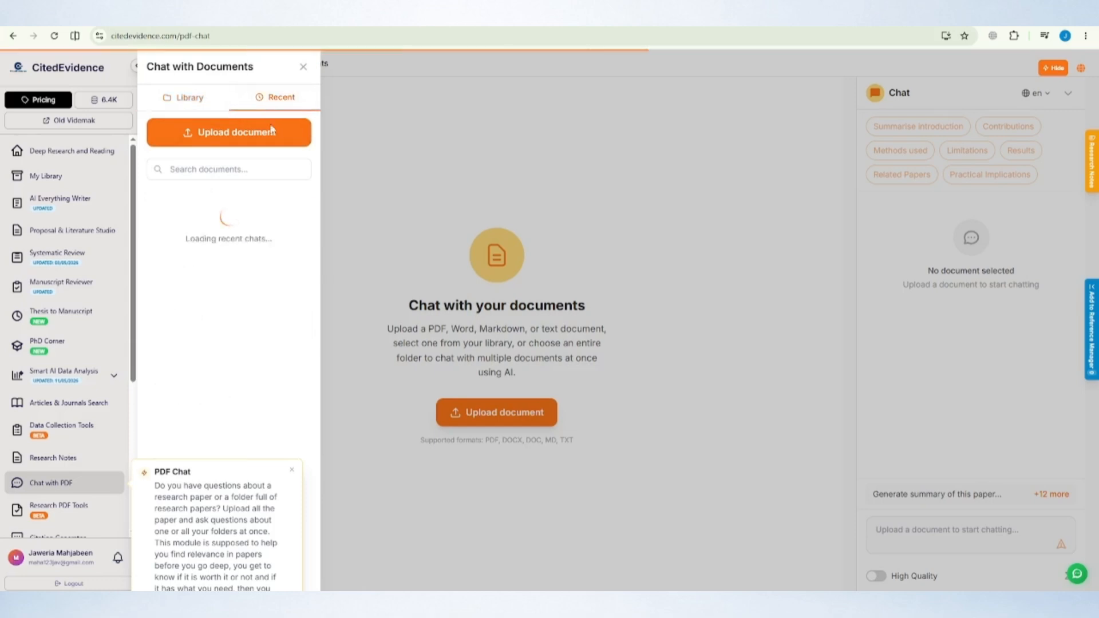
left_click(228, 132)
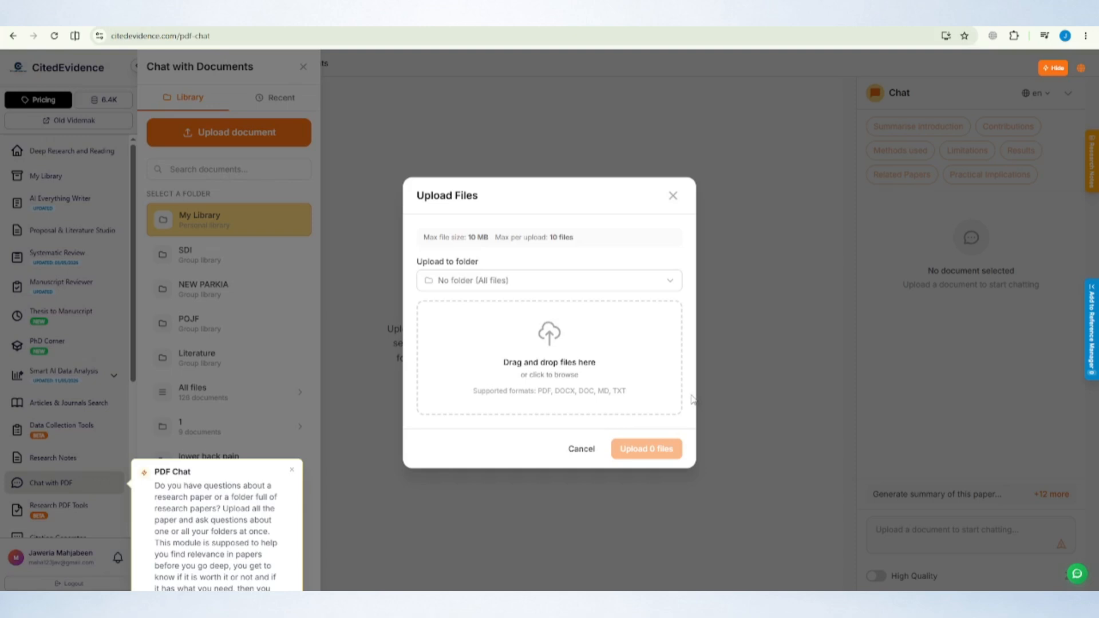
left_click(599, 382)
double_click(202, 107)
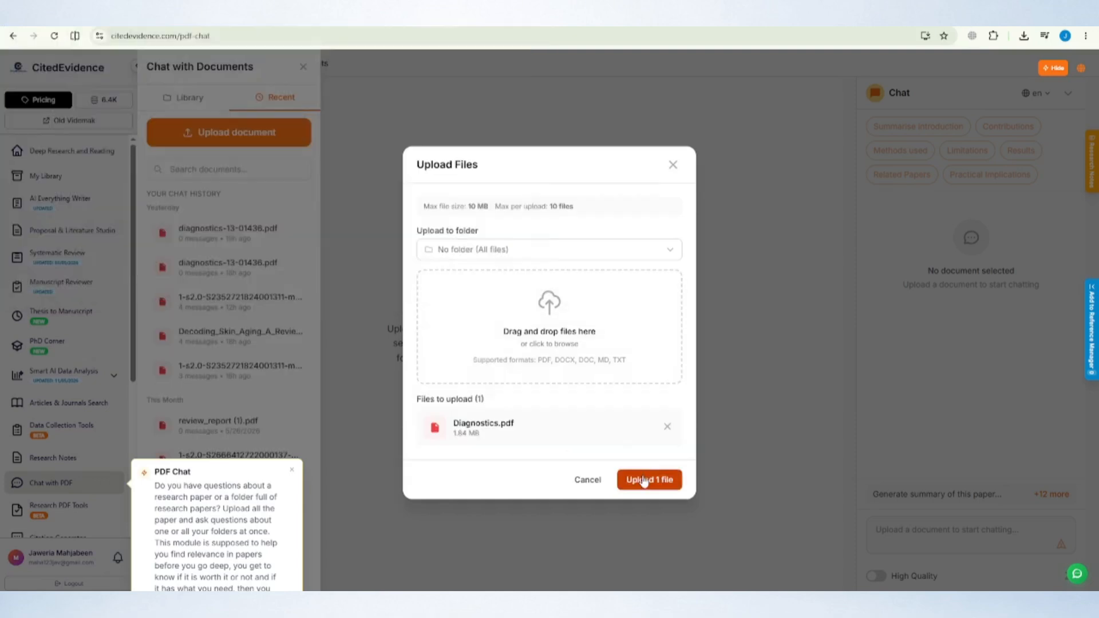
left_click(645, 478)
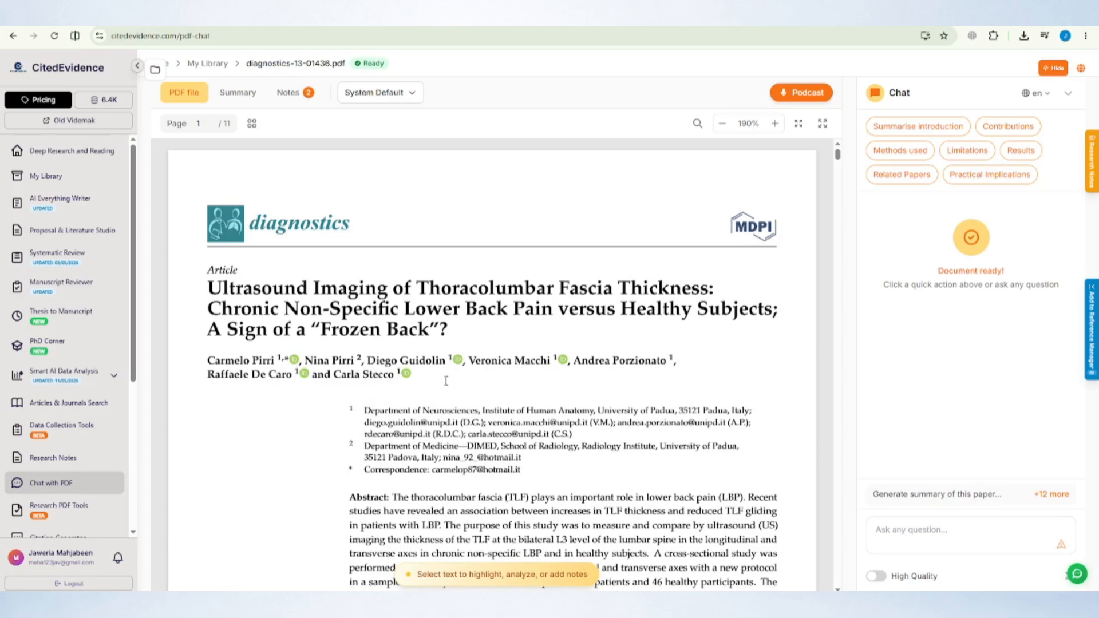
Skim the uploaded paper from its title page through the Materials and Methods section to the ultrasound protocol on page 3.
scroll(446, 381, "down", 2)
scroll(438, 407, "up", 2)
scroll(220, 207, "down", 1)
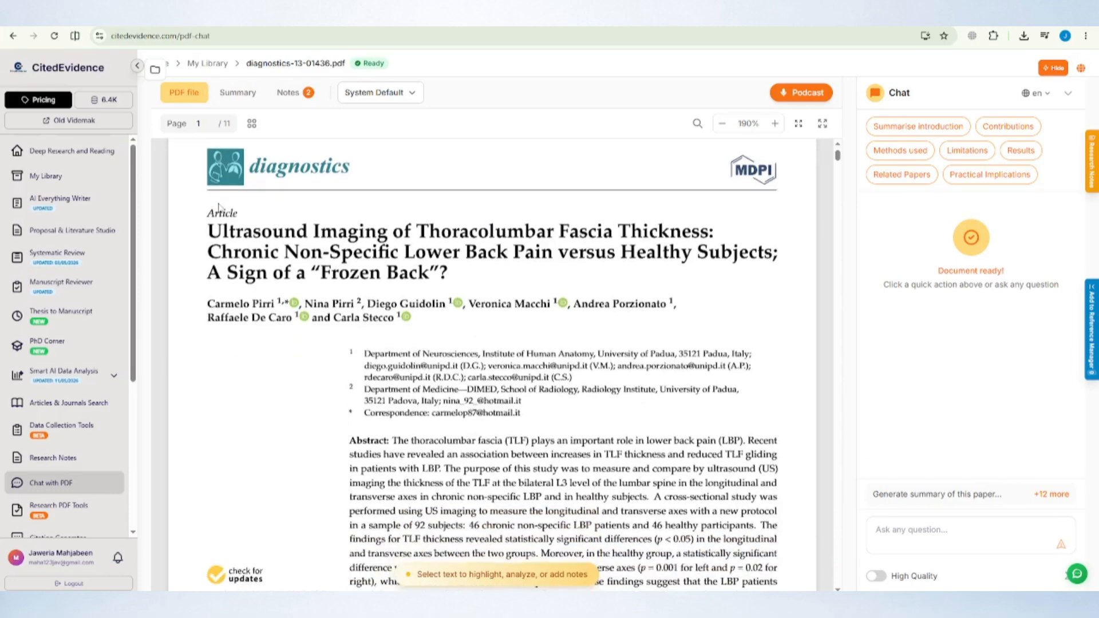
scroll(220, 204, "down", 12)
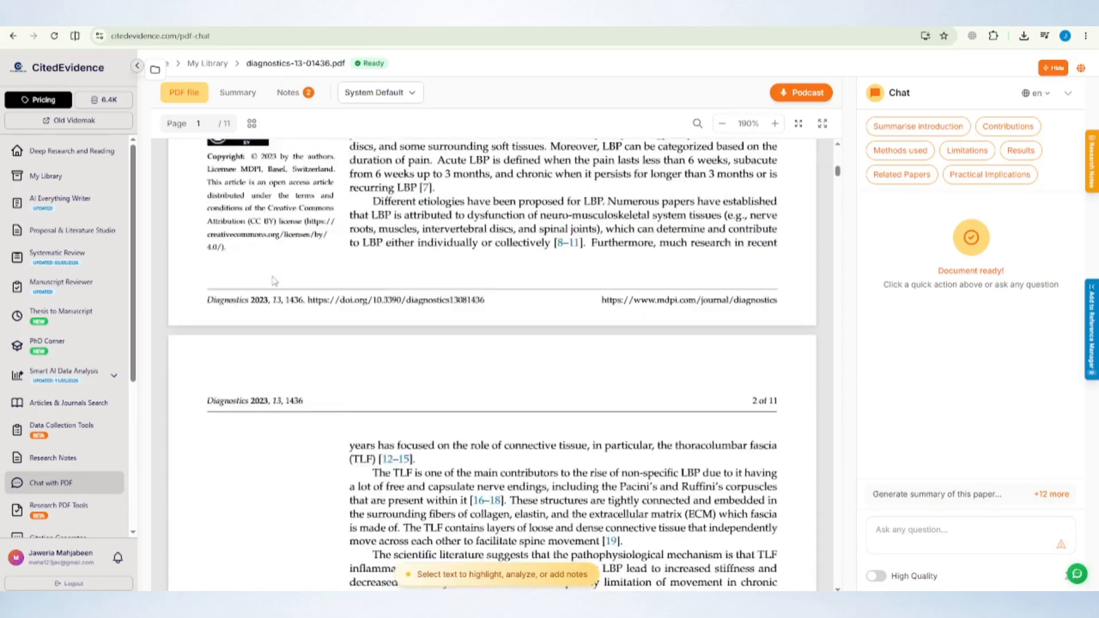
scroll(274, 280, "down", 12)
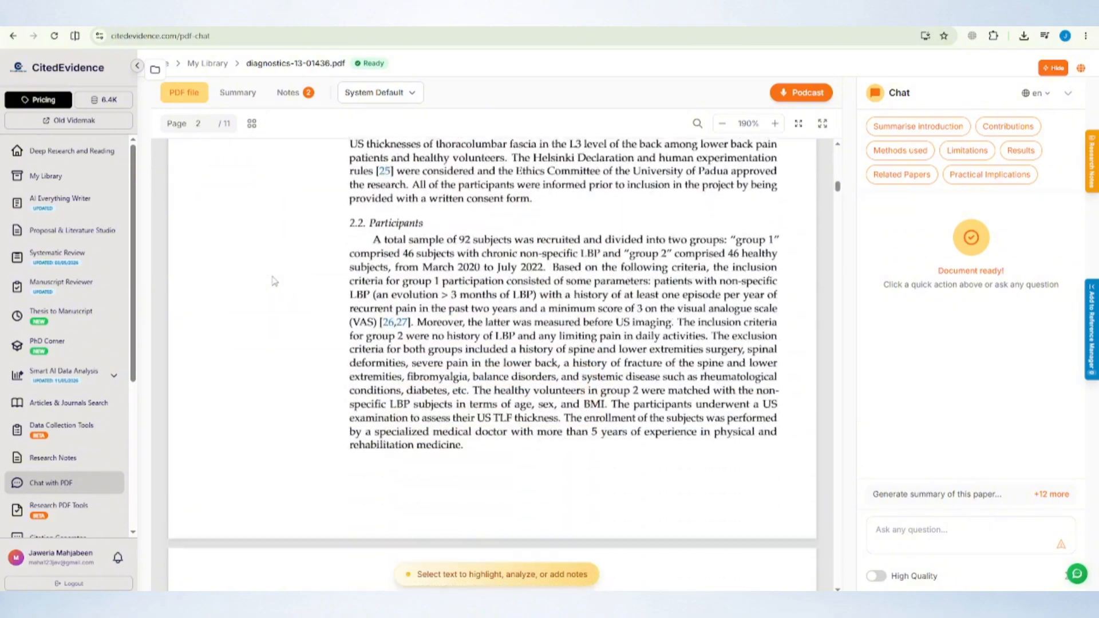
scroll(273, 280, "down", 12)
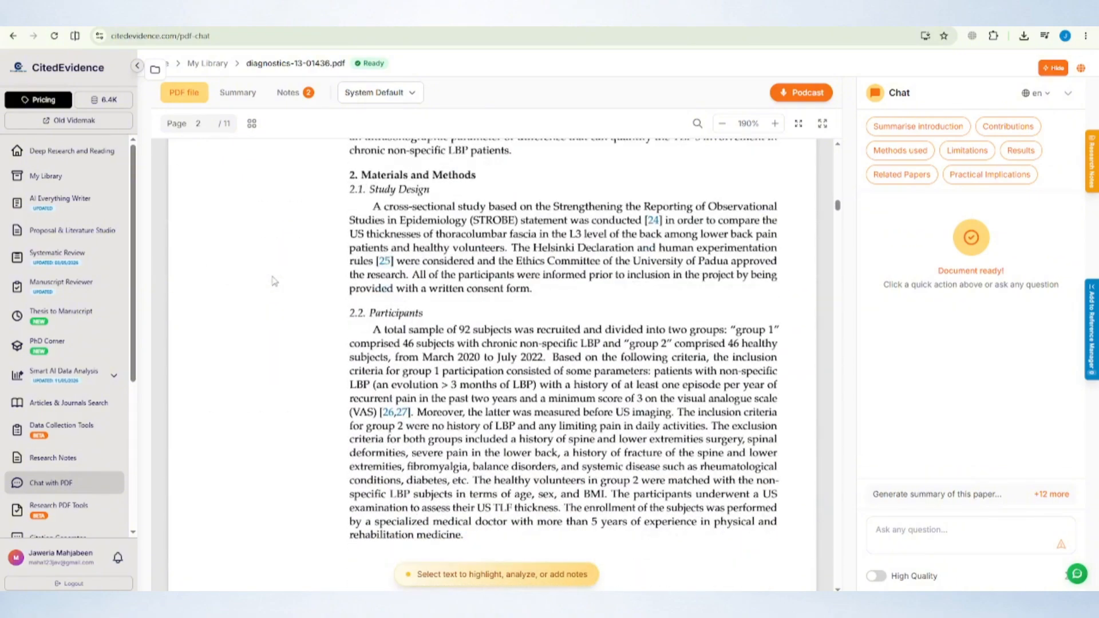
scroll(274, 280, "down", 8)
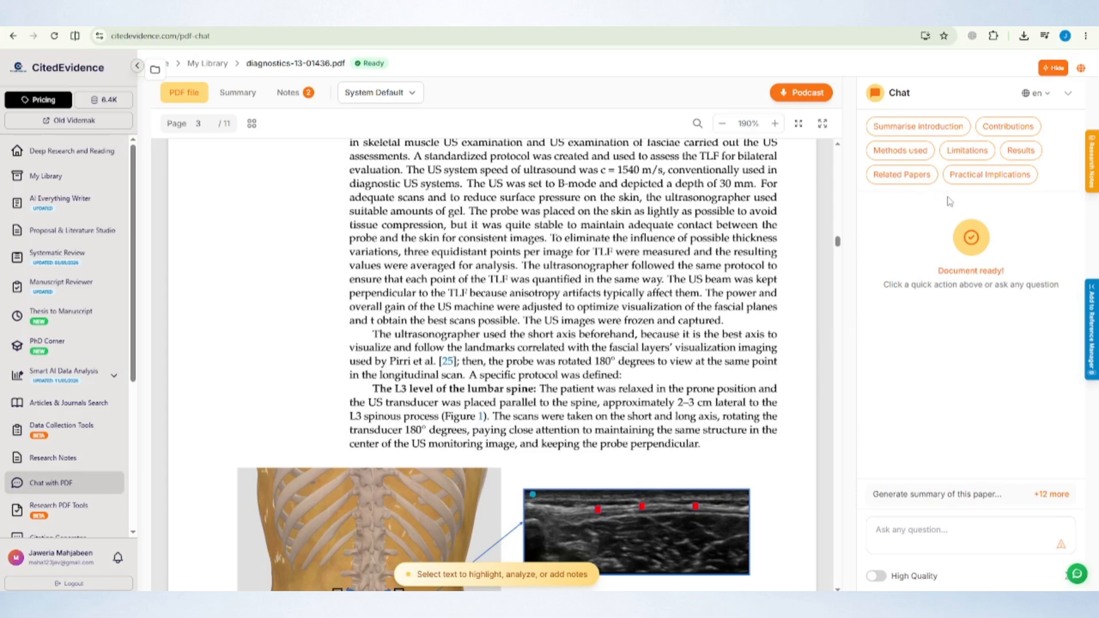
Ask the document chat to summarise the introduction and to describe the methods used, using the ready-made quick prompts.
left_click(918, 126)
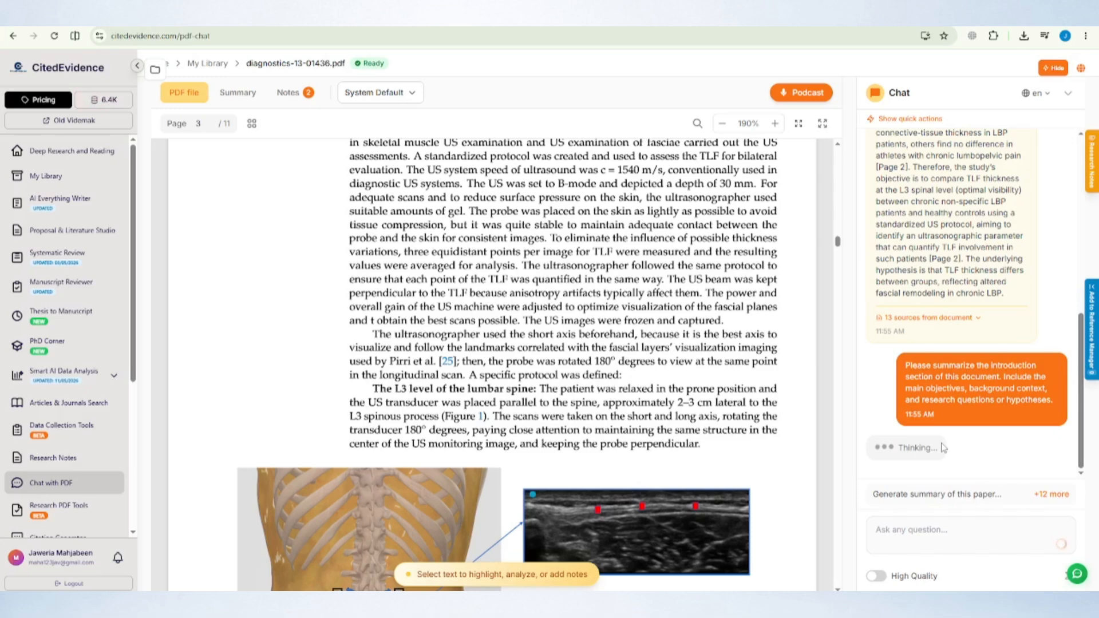
left_click(910, 119)
left_click(907, 176)
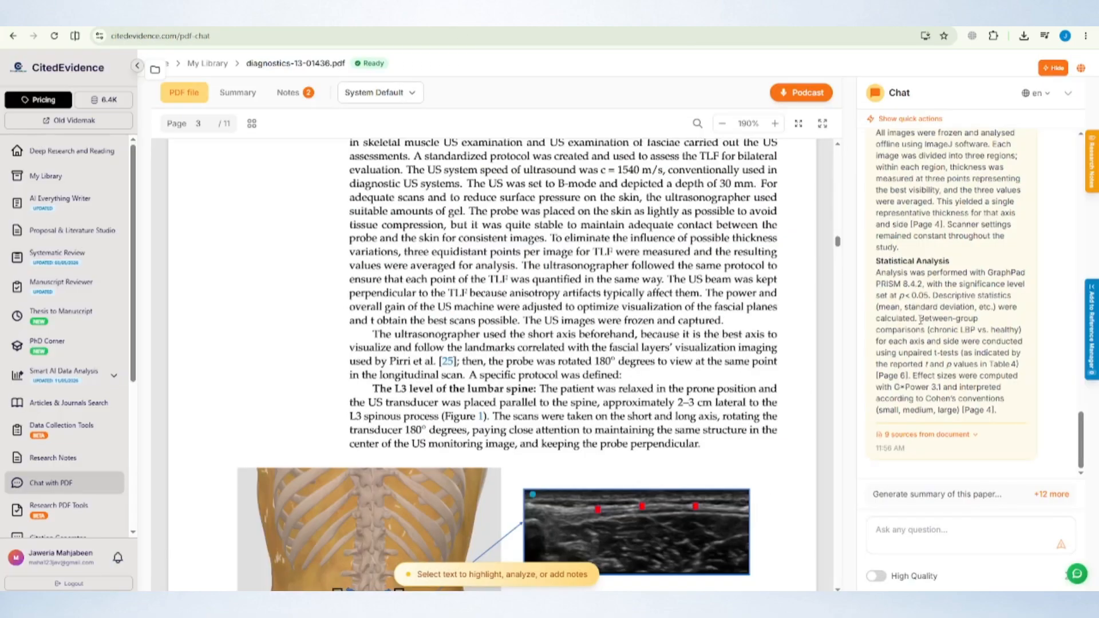
Request the paper's limitations and its key results from the document chat with the ready-made quick prompts.
left_click(910, 119)
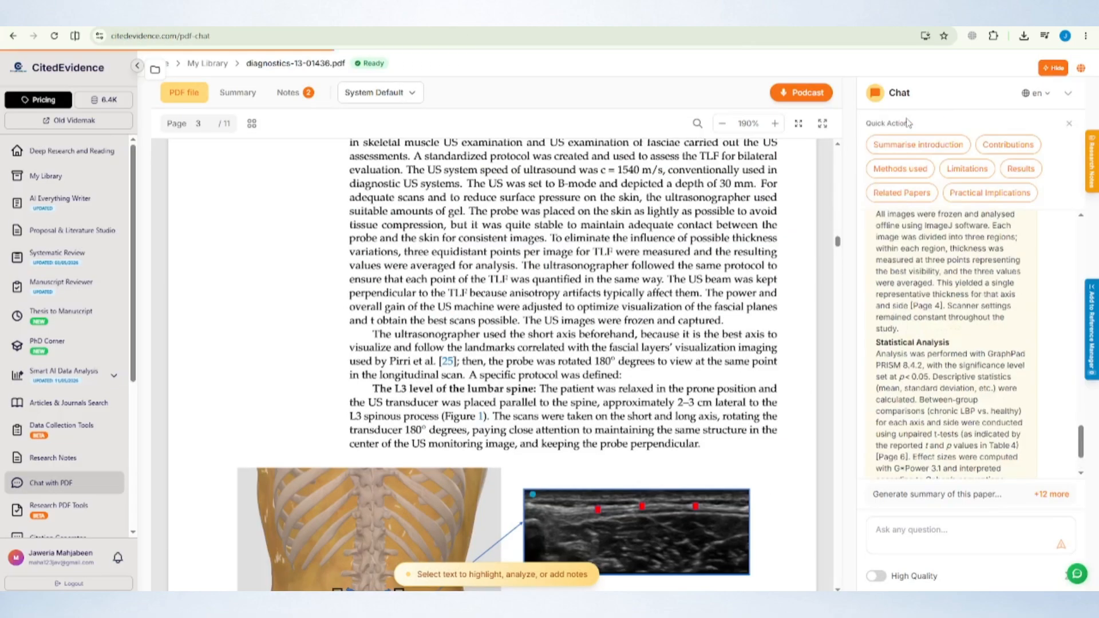
left_click(976, 172)
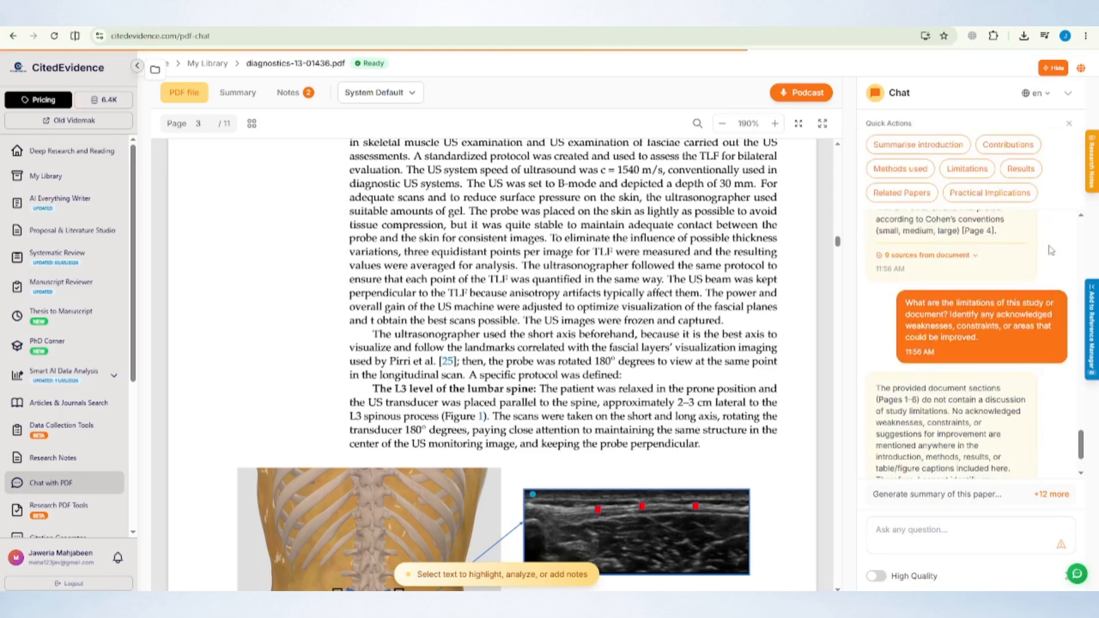
left_click(1023, 168)
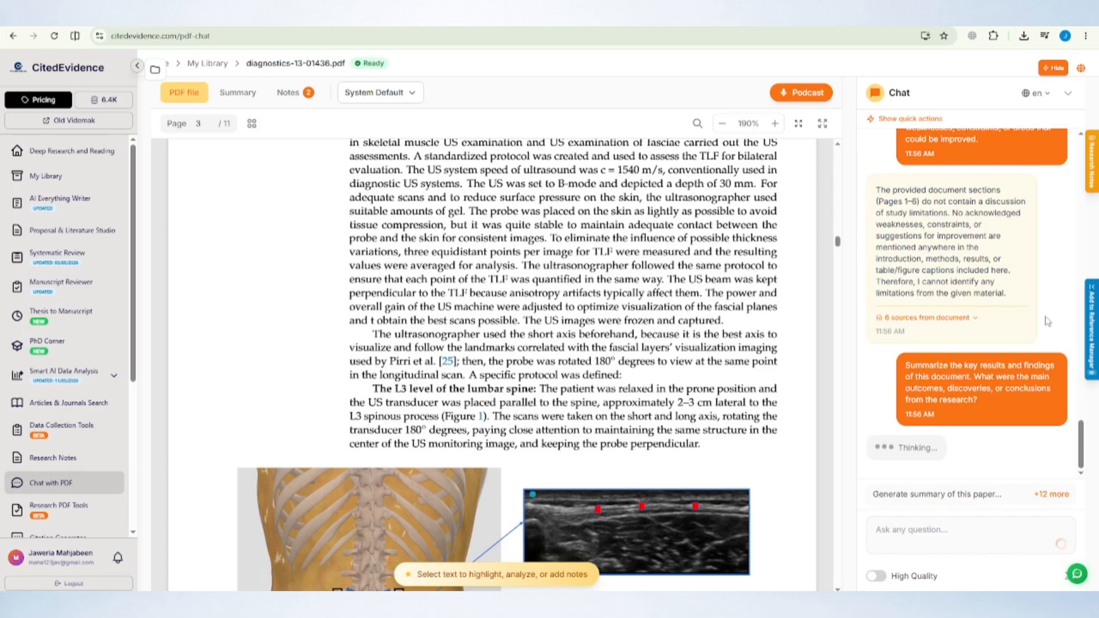
left_click_drag(850, 331, 698, 340)
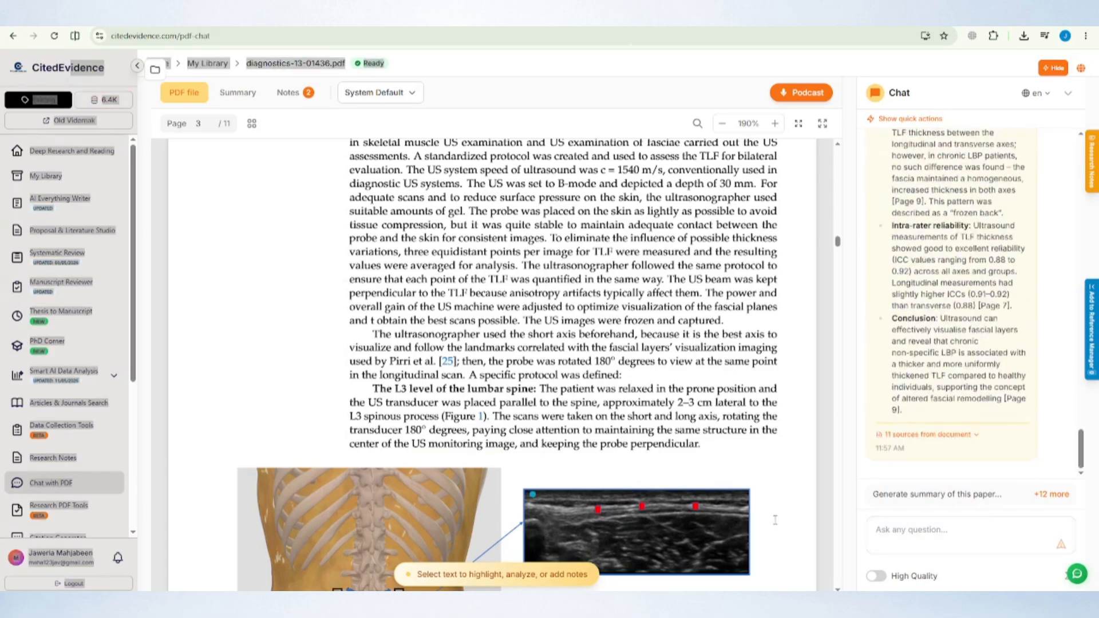
Ask the document chat "What is the main purpose of this study?".
left_click(912, 536)
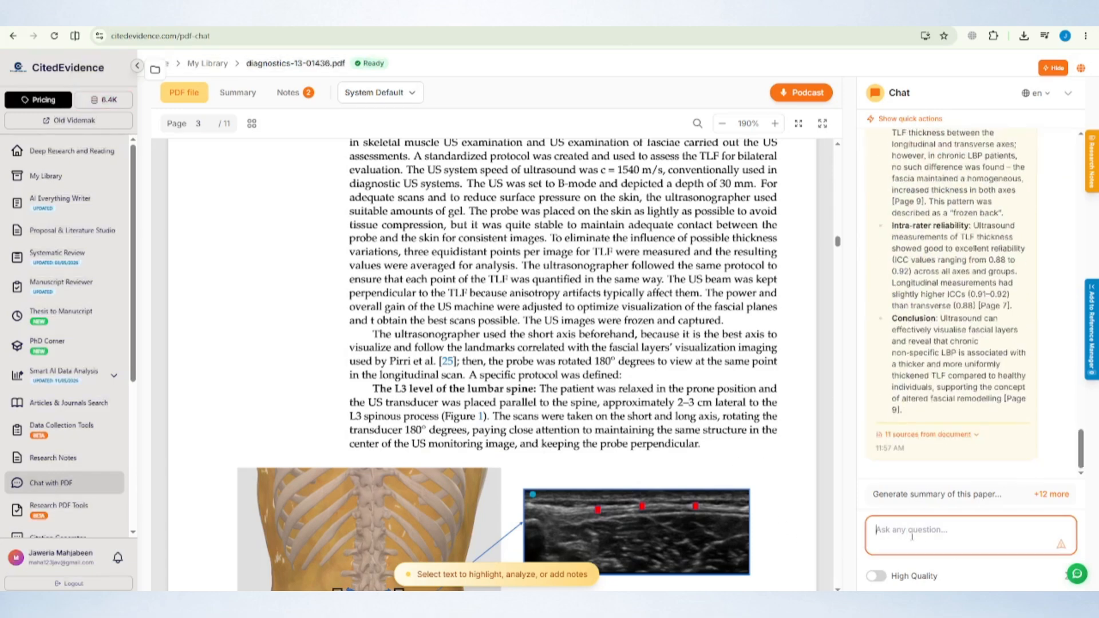
type("What is the main purpose of t")
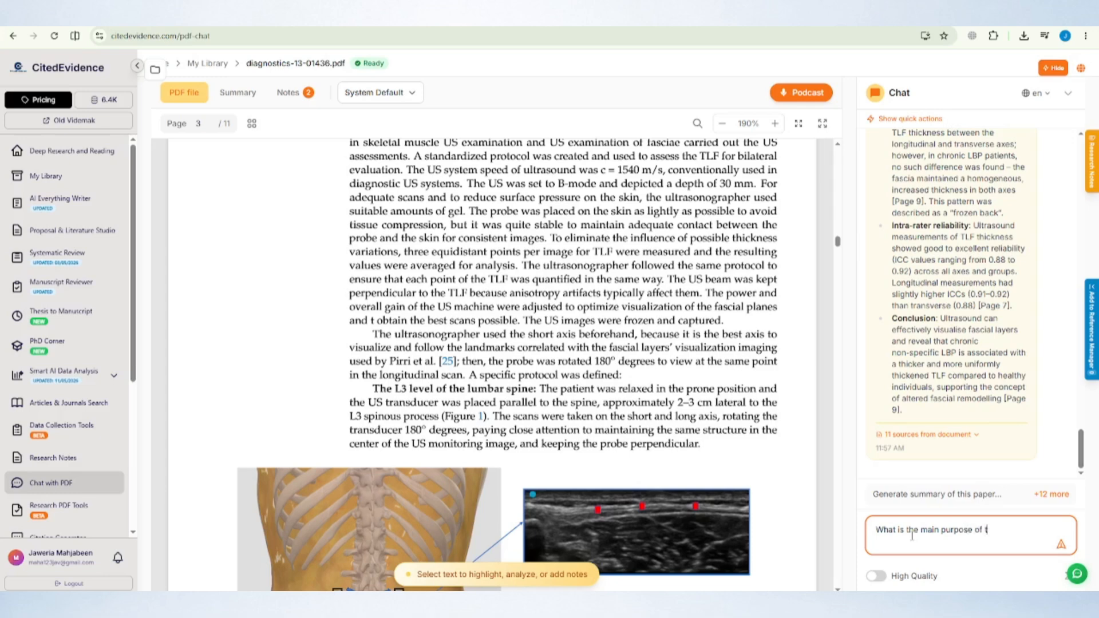
type("his study?")
key("Return")
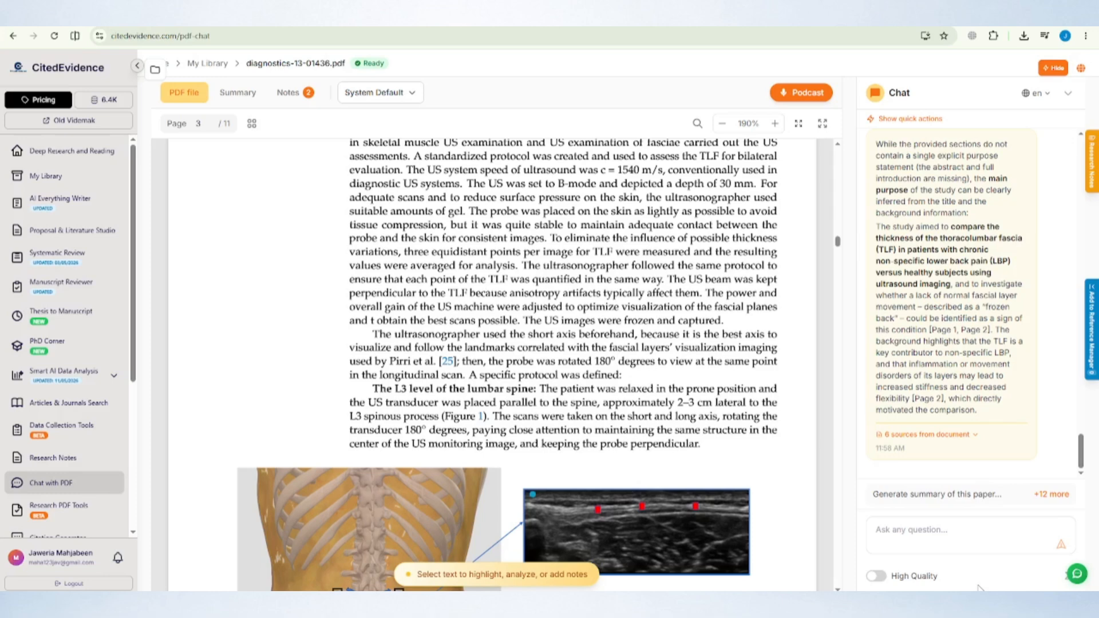
Ask the document chat "What population was used in this study?".
left_click(909, 530)
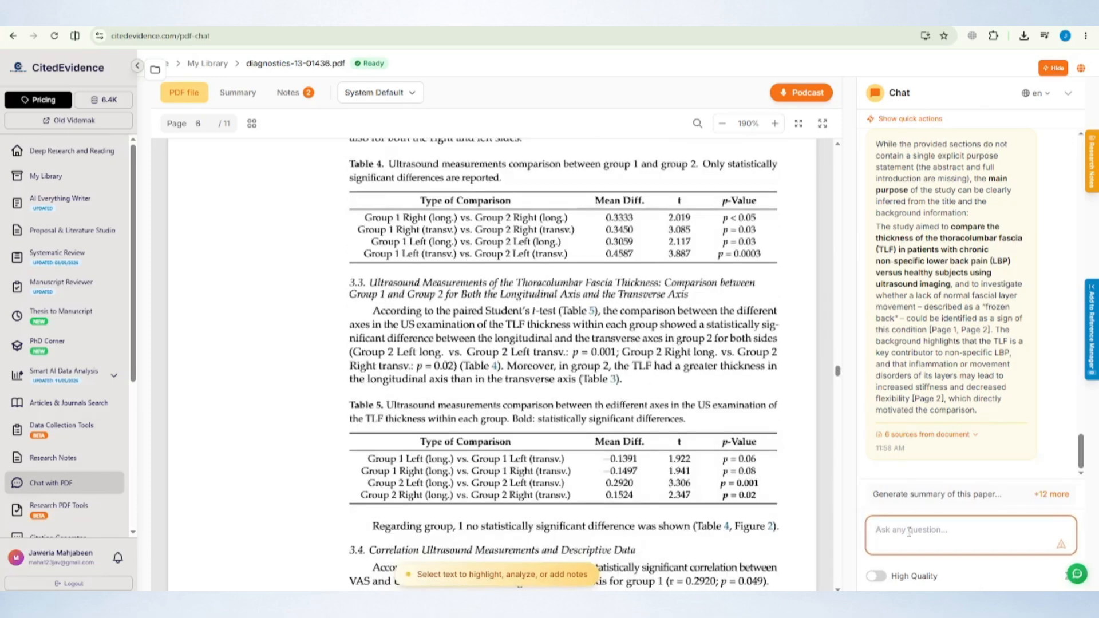
type("What population was used in this study?")
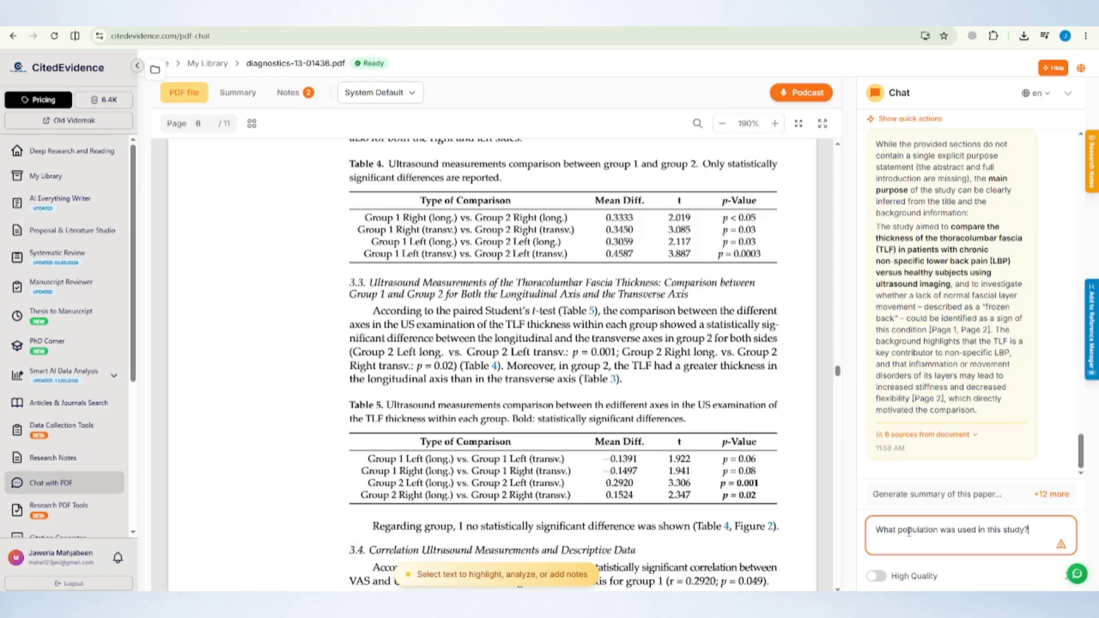
key("Return")
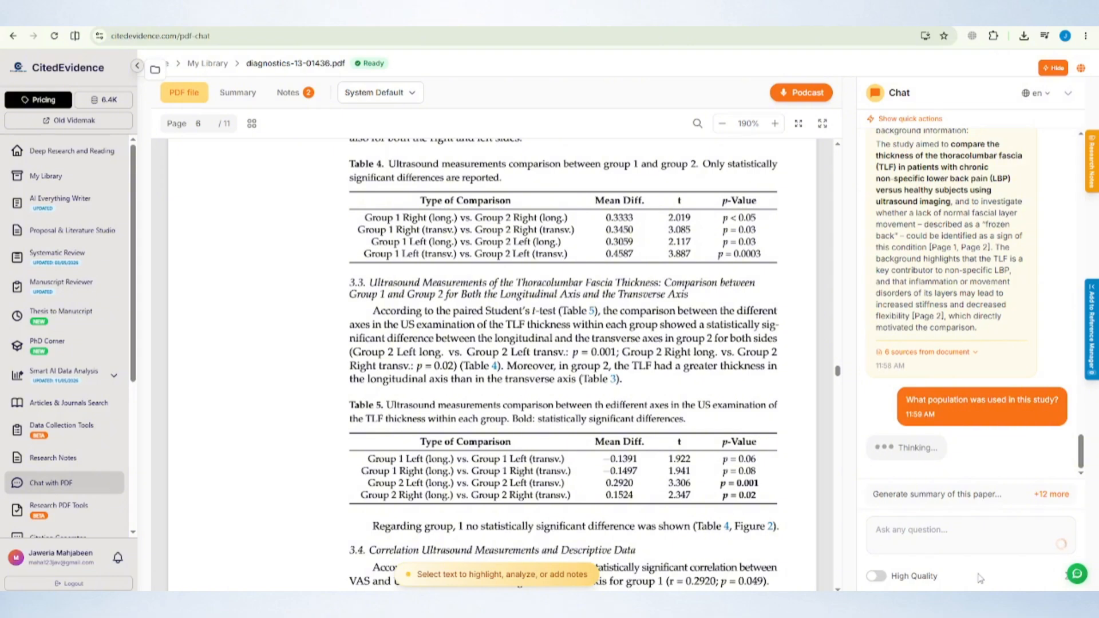
Ask the document chat "What is the main purpose of this paper?" and turn on High Quality mode.
scroll(812, 529, "up", 3)
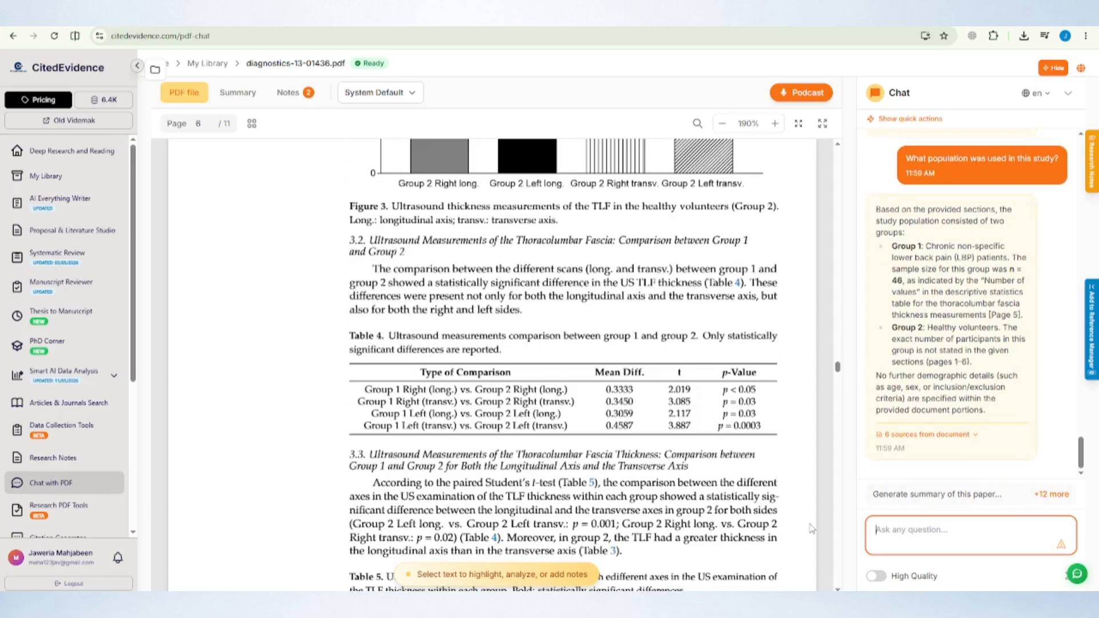
type("What is the main prurpose of this paper?")
key("Return")
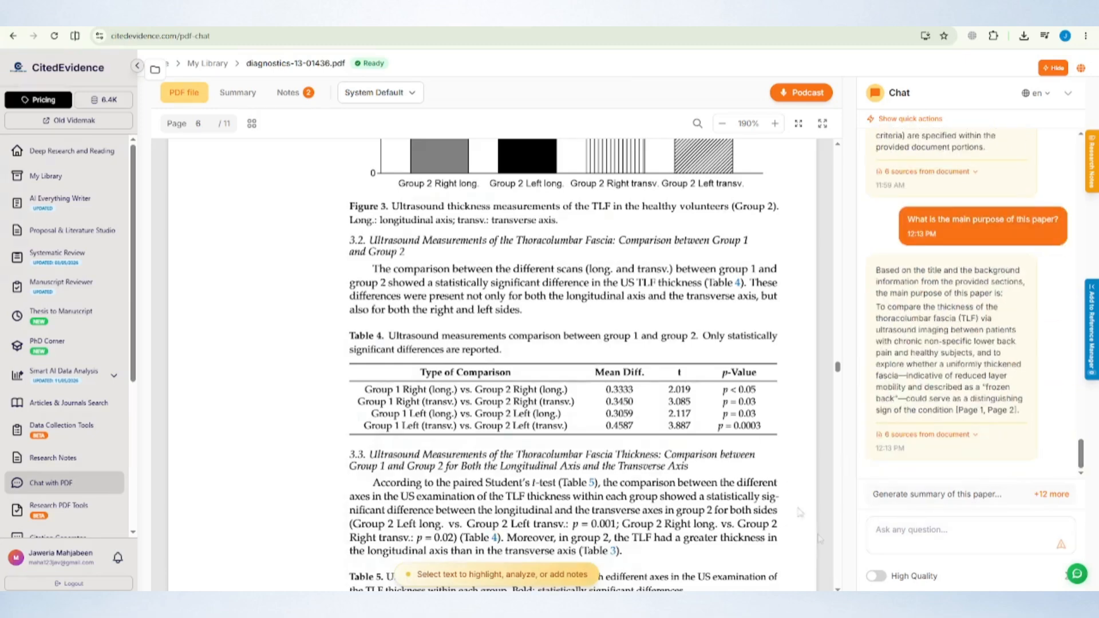
left_click(876, 576)
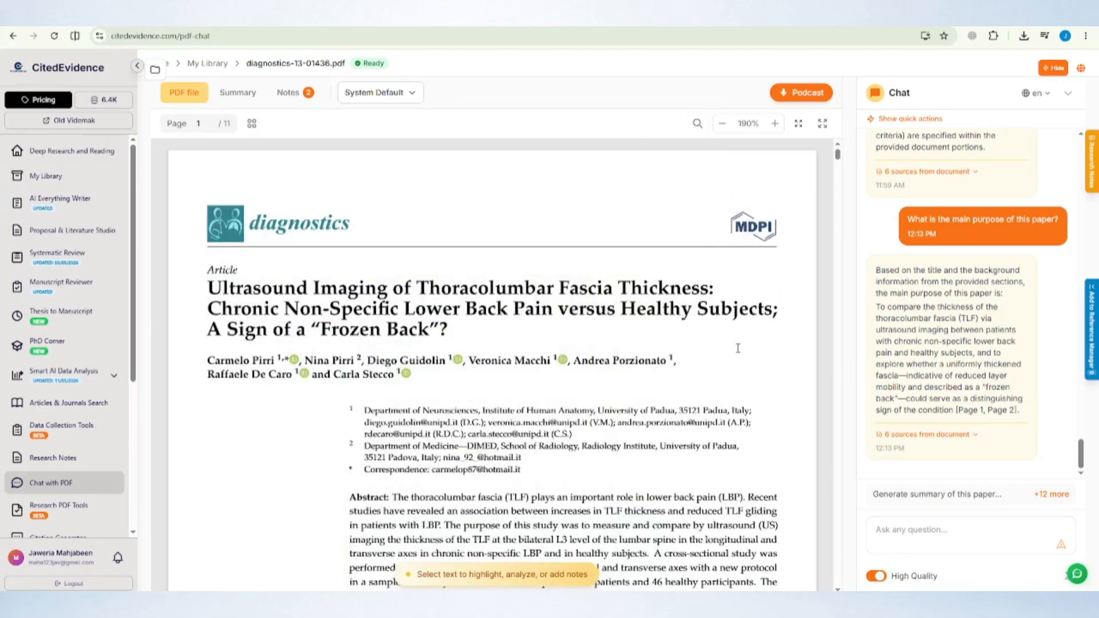
Read through the paper from the introduction past the participants and ultrasound measurement sections to the statistical analysis on page 4.
scroll(738, 348, "down", 8)
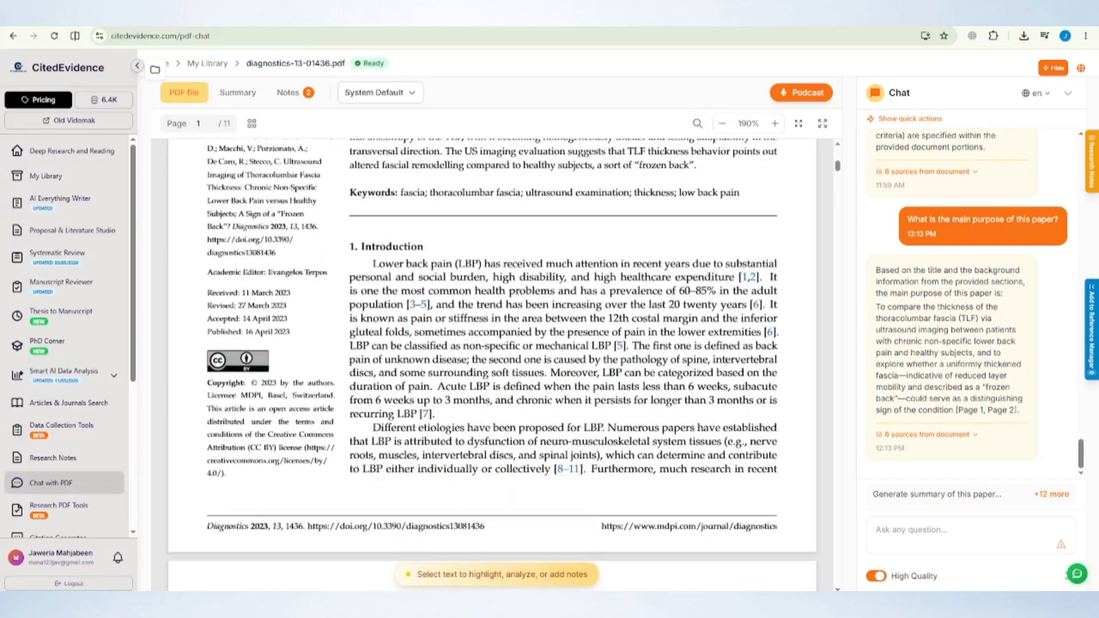
scroll(728, 371, "down", 10)
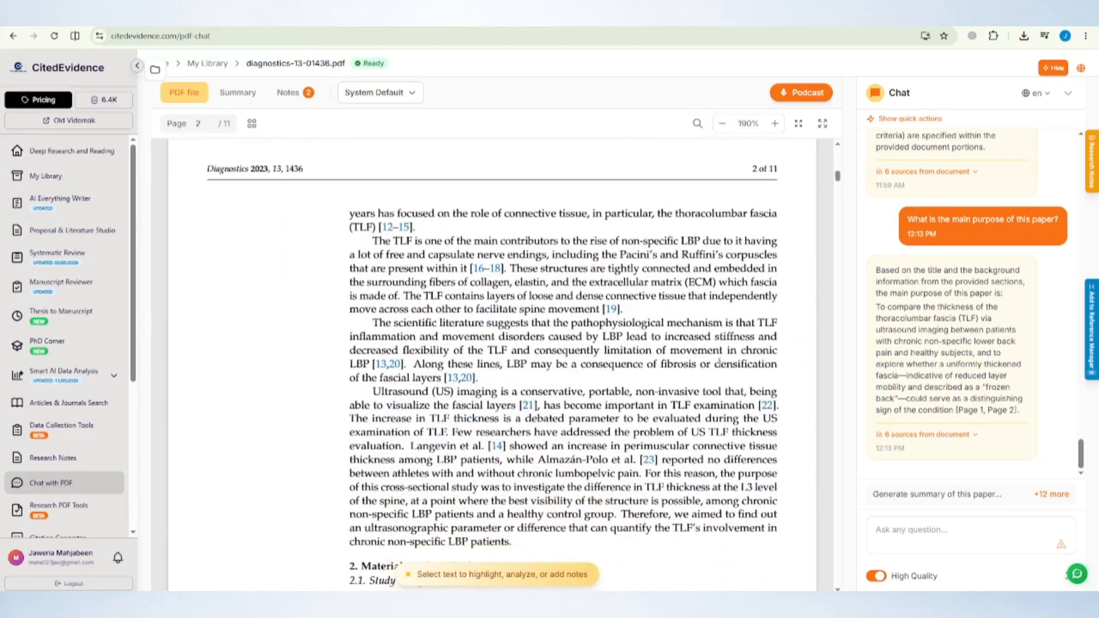
scroll(718, 363, "down", 10)
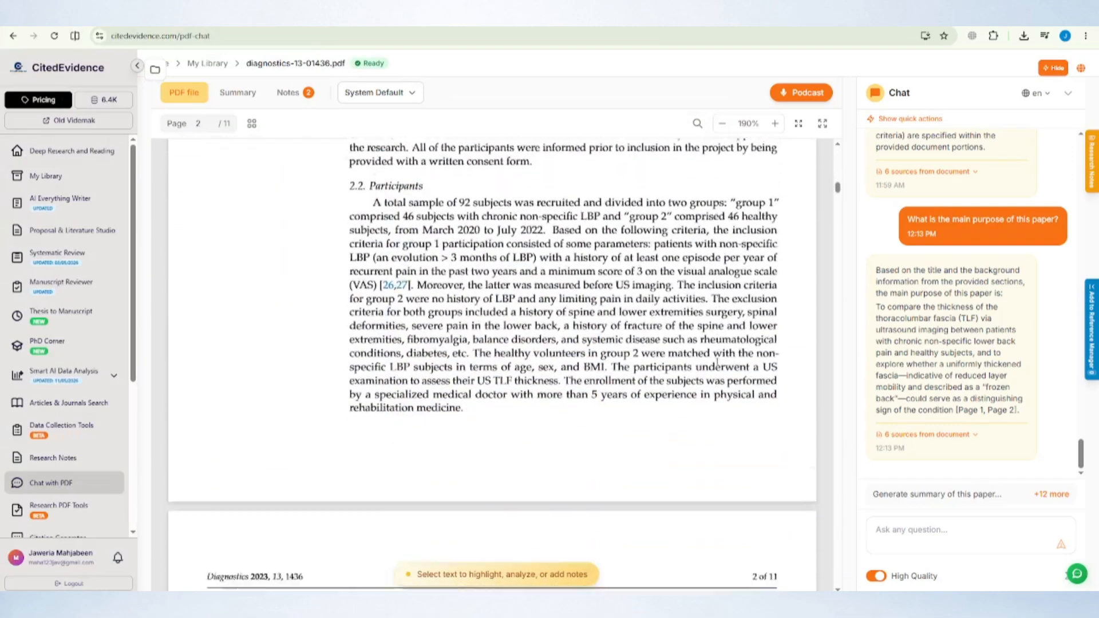
scroll(717, 362, "down", 6)
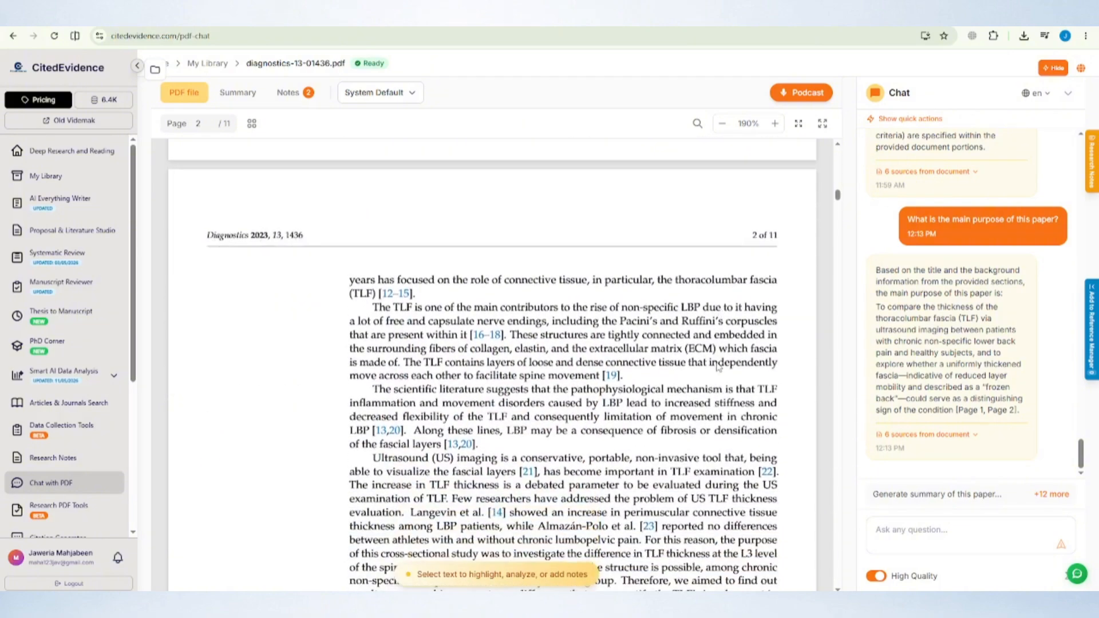
scroll(719, 367, "down", 2)
scroll(718, 367, "down", 8)
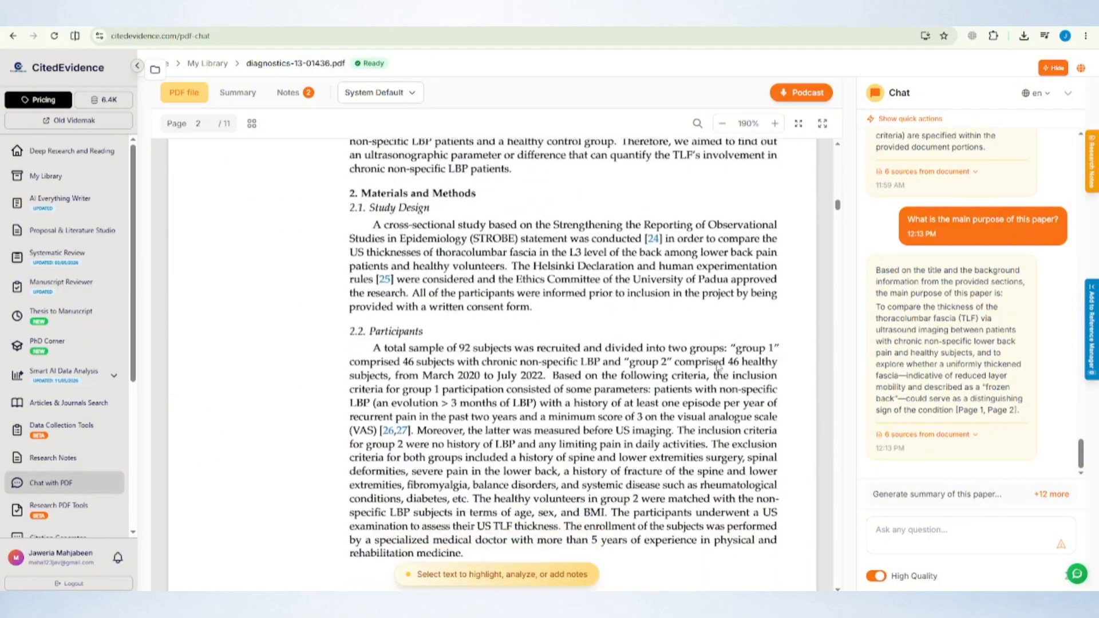
scroll(718, 366, "down", 10)
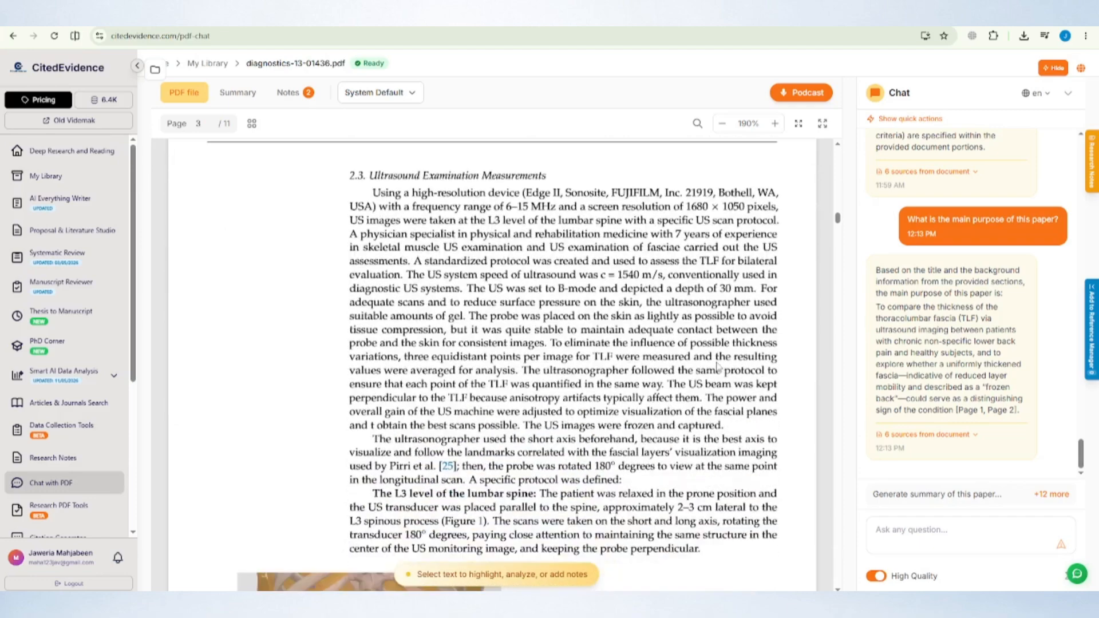
scroll(718, 367, "down", 10)
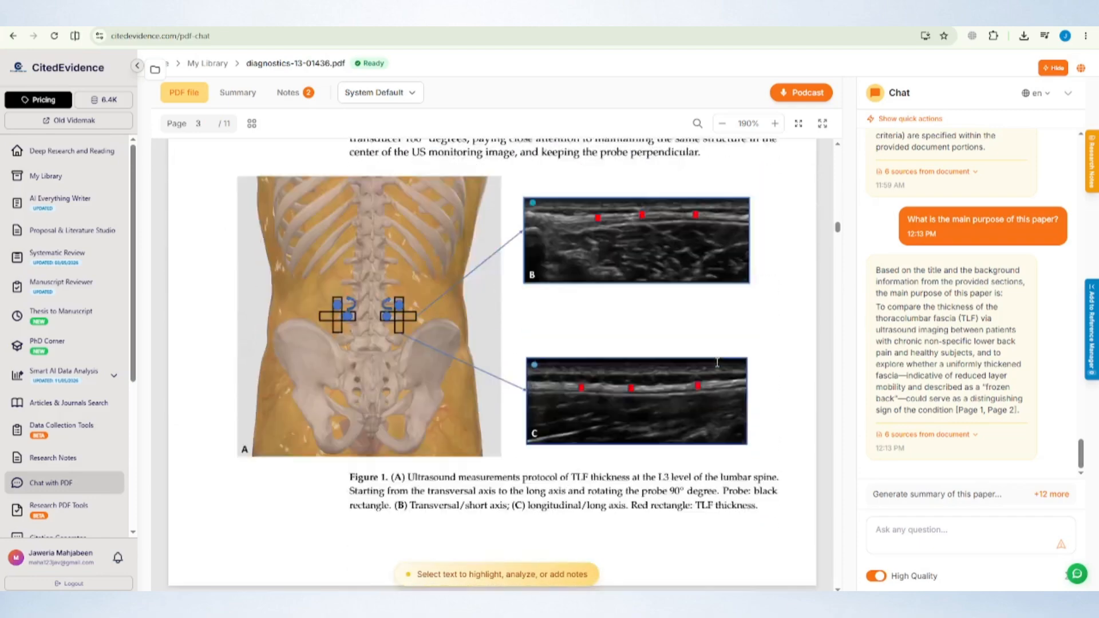
scroll(717, 362, "down", 9)
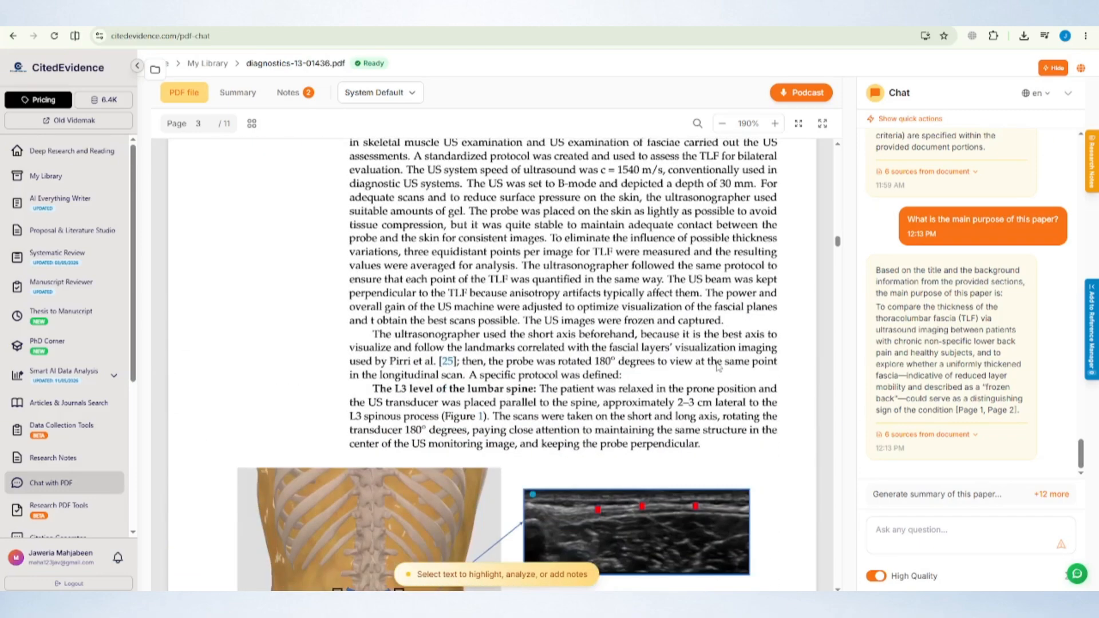
scroll(717, 362, "down", 7)
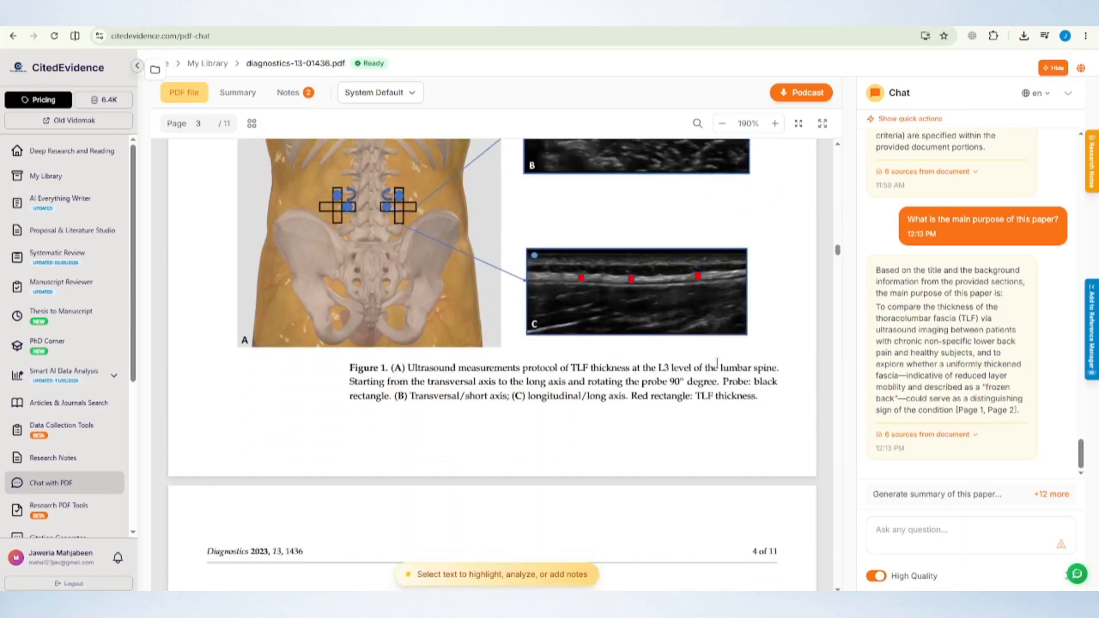
scroll(718, 366, "down", 8)
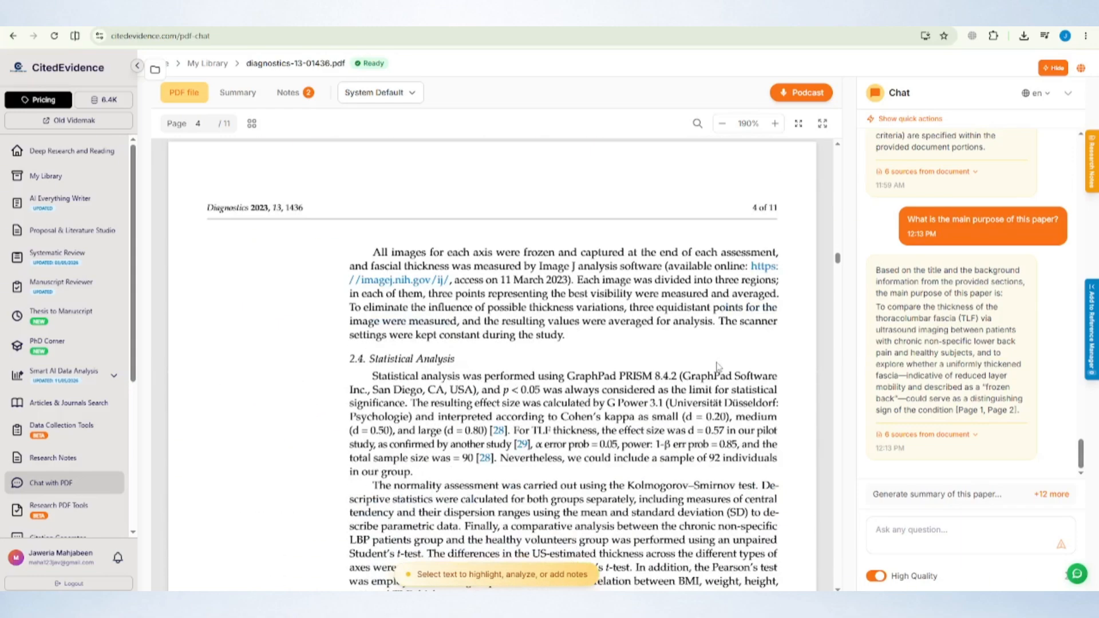
Read through the paper's results section, covering Tables 1 to 6 and Figures 2 and 3, up to the Discussion on page 7.
scroll(717, 366, "down", 12)
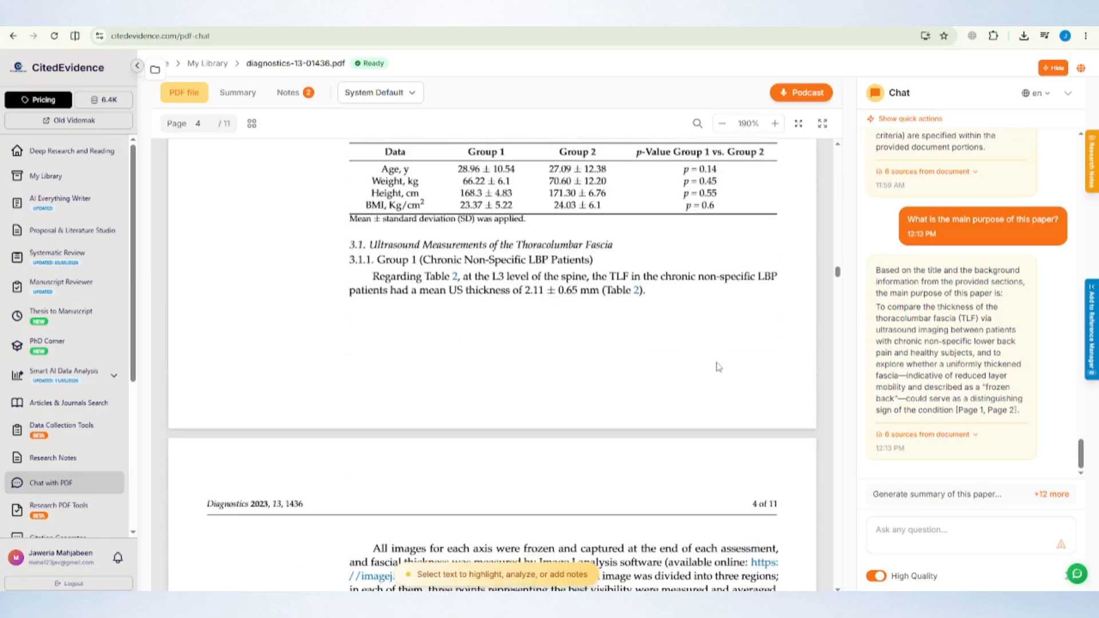
scroll(717, 367, "down", 15)
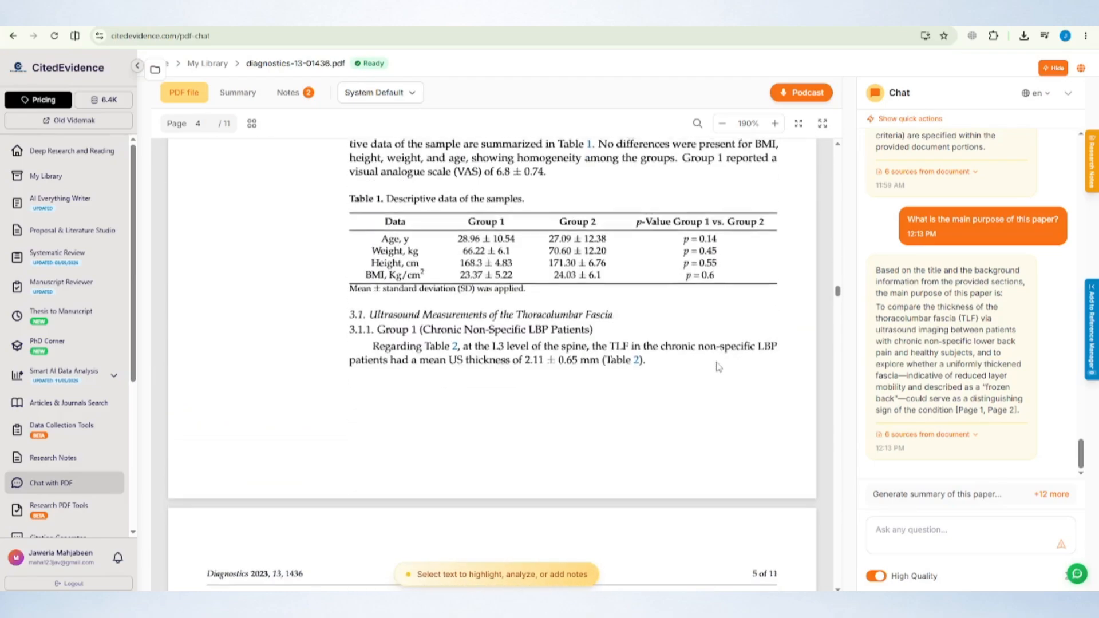
scroll(718, 367, "down", 5)
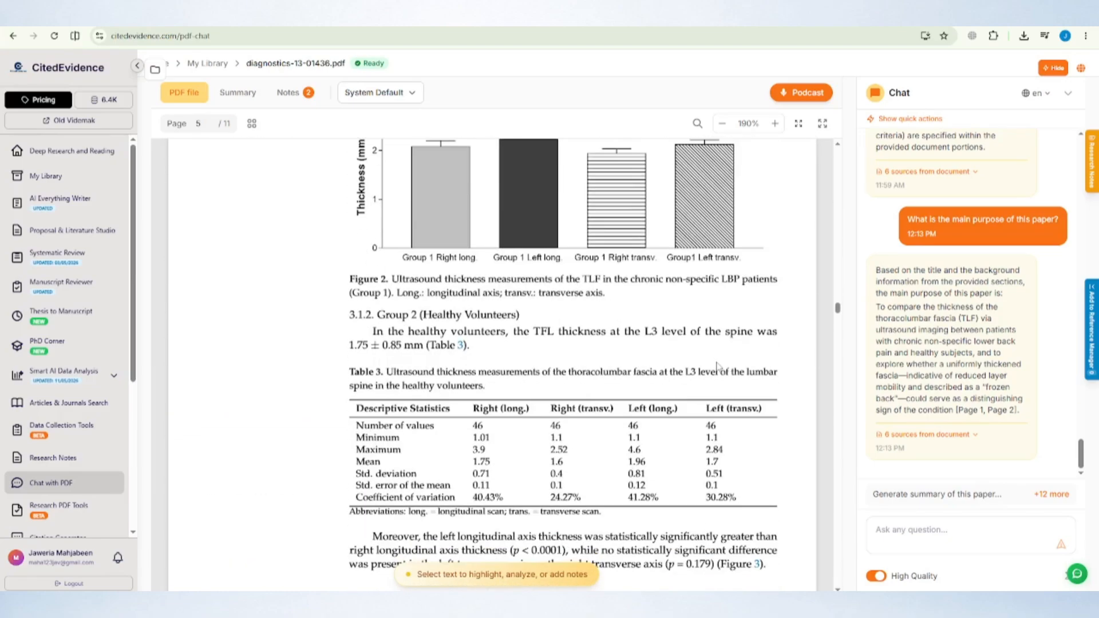
scroll(719, 367, "down", 20)
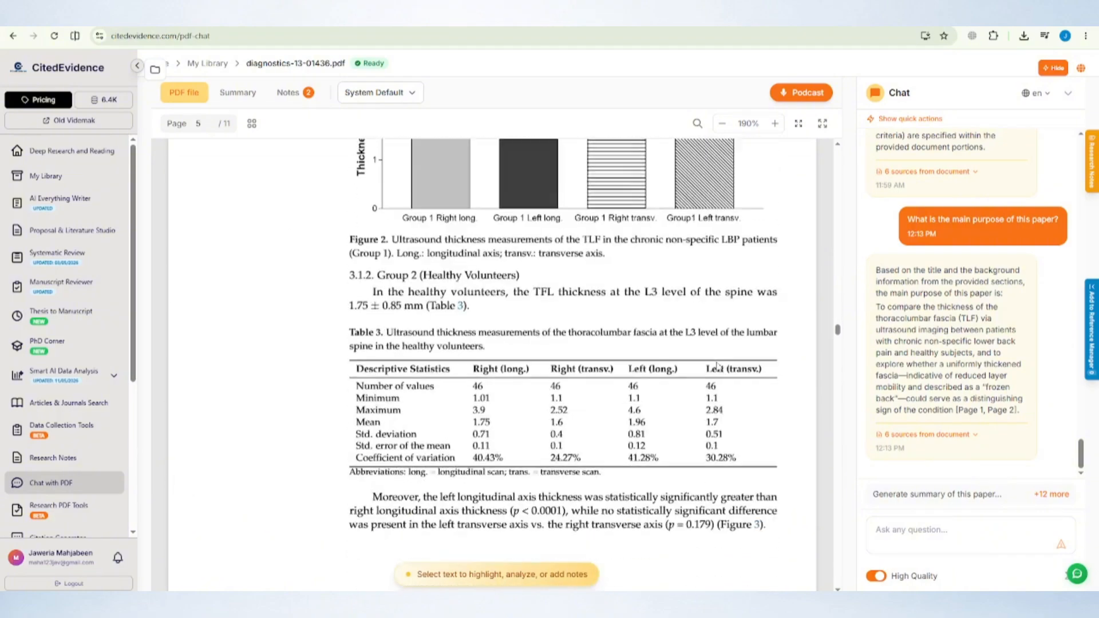
scroll(718, 367, "down", 8)
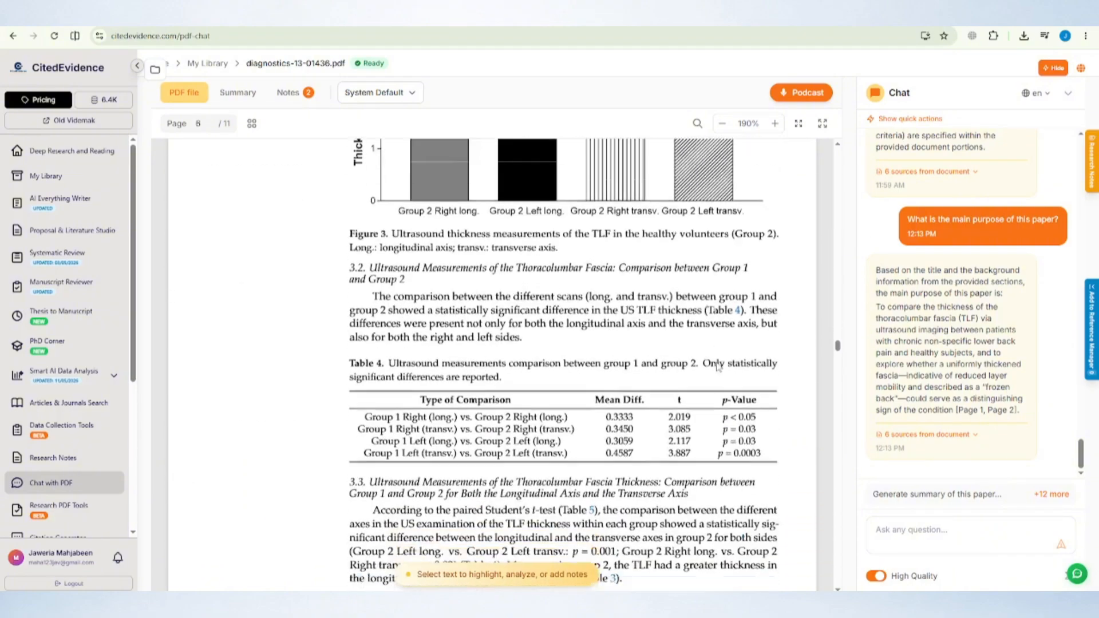
scroll(718, 367, "down", 15)
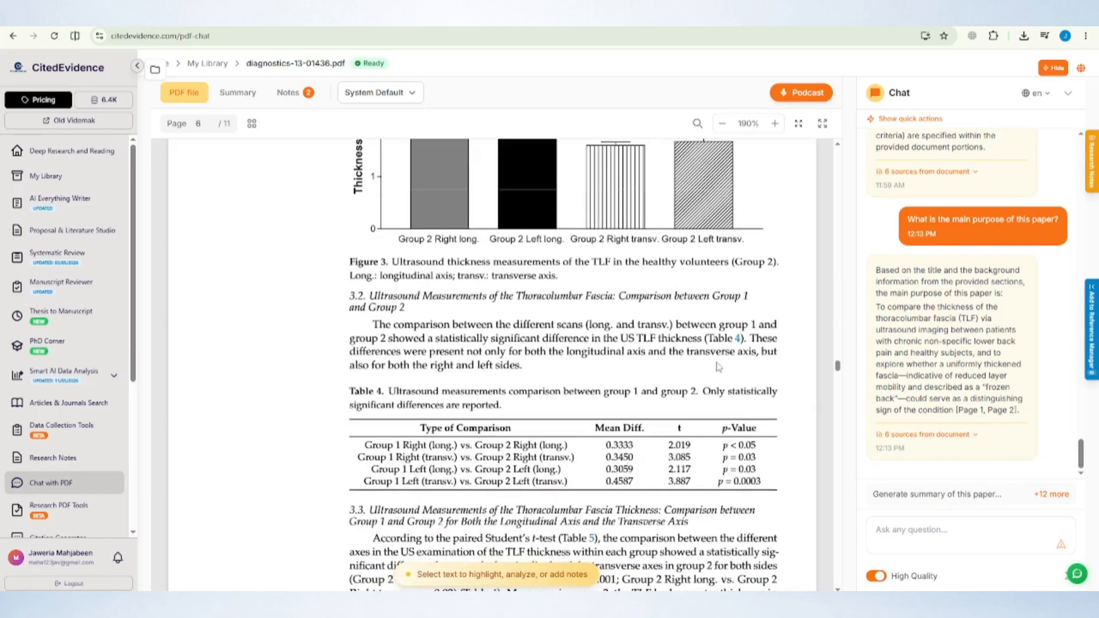
scroll(719, 367, "down", 6)
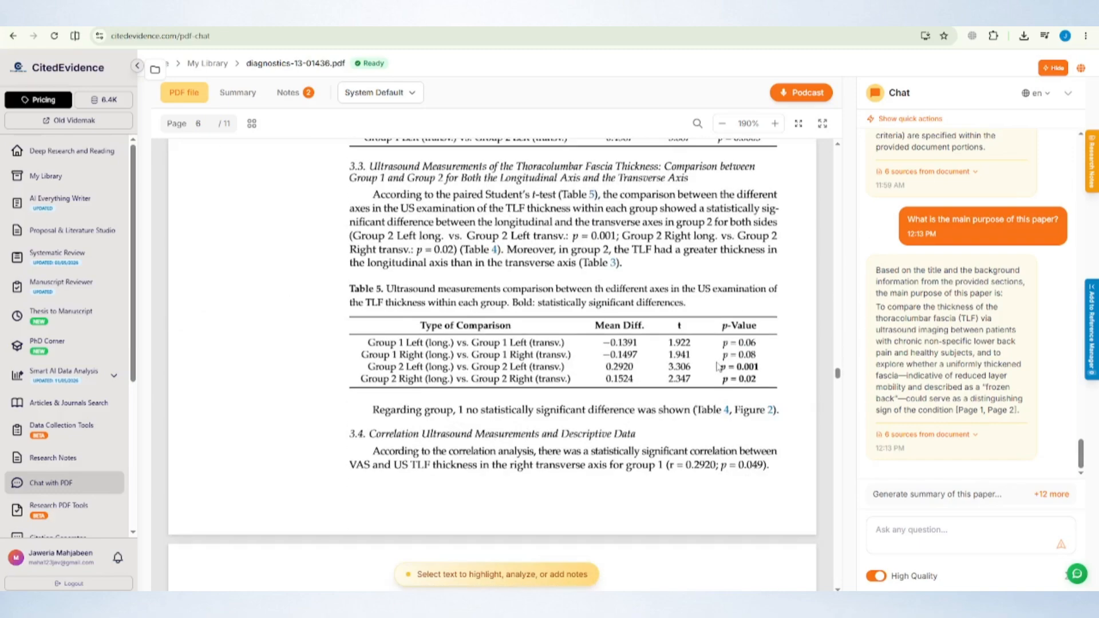
scroll(716, 367, "down", 9)
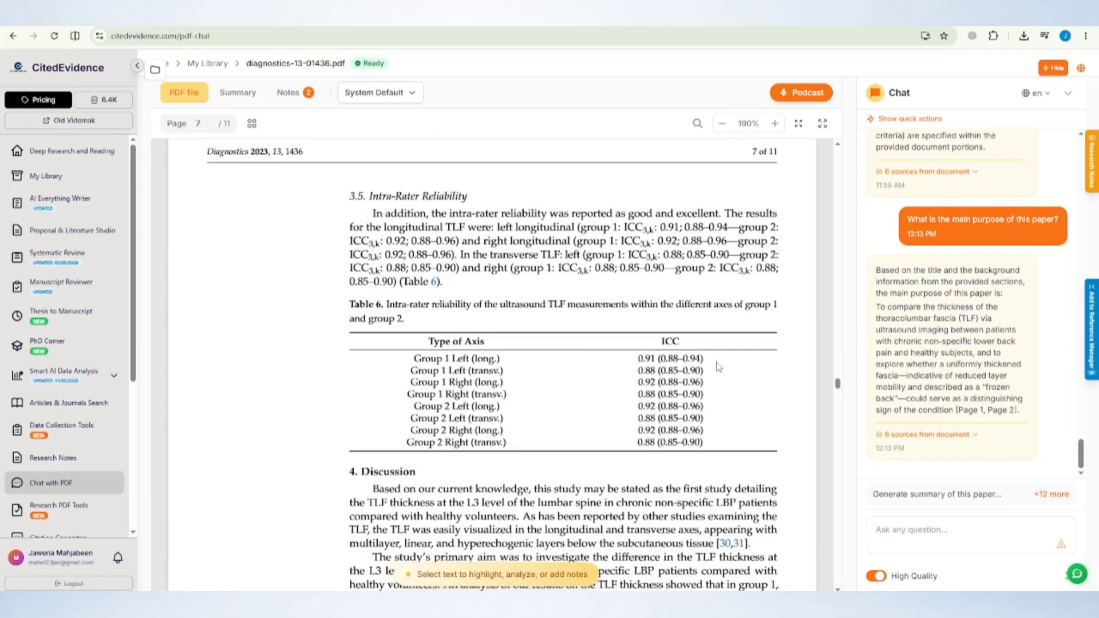